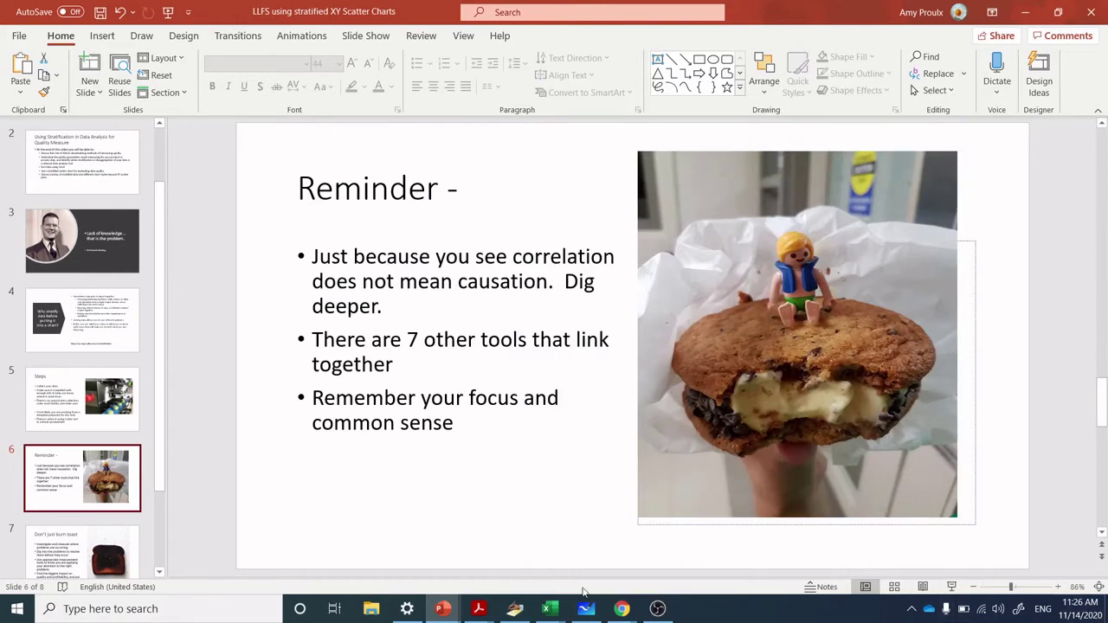
# - Switch to the stratification-diagram-template workbook in Excel and examine its scatter chart and reactor data tables
pyautogui.moveTo(554, 612)
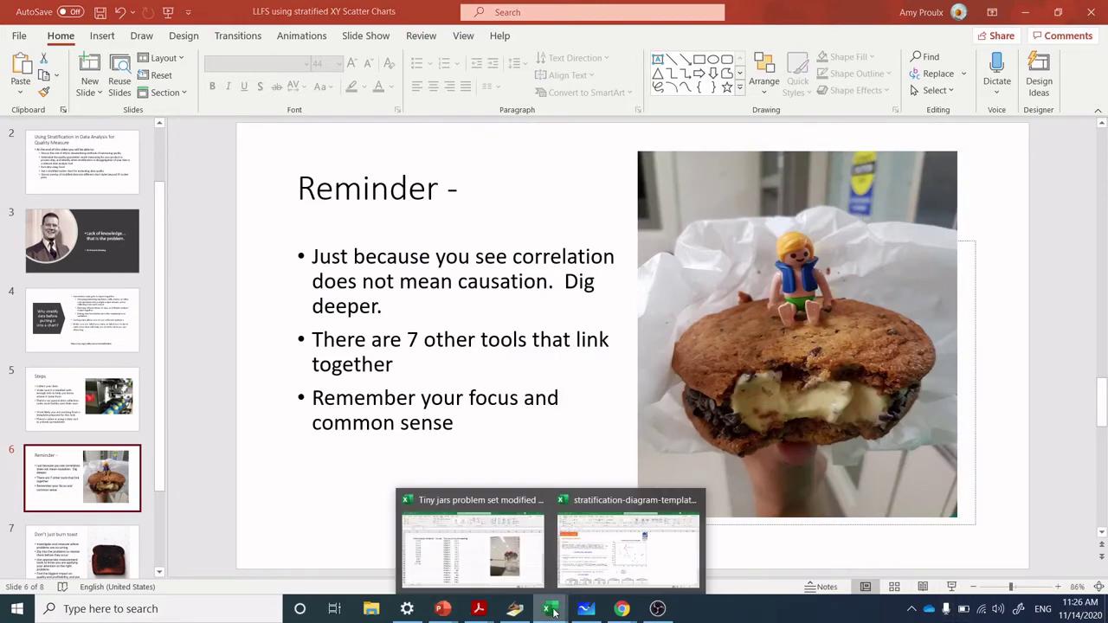
pyautogui.click(619, 560)
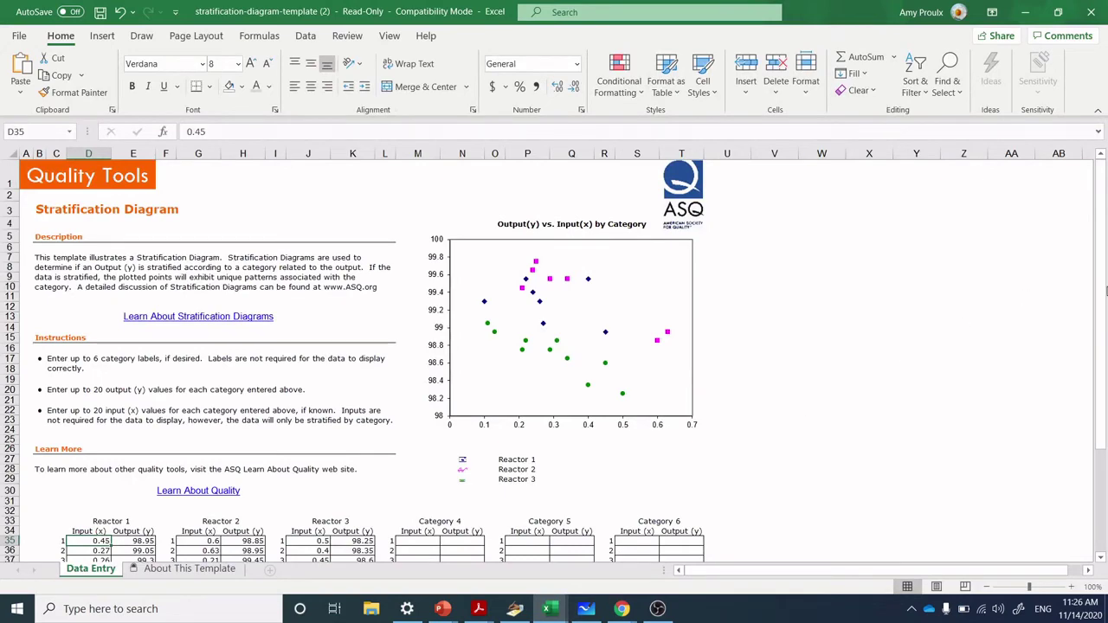
pyautogui.moveTo(1106, 292); pyautogui.dragTo(1106, 249)
pyautogui.moveTo(1105, 322)
pyautogui.mouseDown()
pyautogui.moveTo(1105, 350)
pyautogui.moveTo(1106, 301)
pyautogui.mouseUp()
pyautogui.moveTo(1103, 322); pyautogui.dragTo(1106, 325)
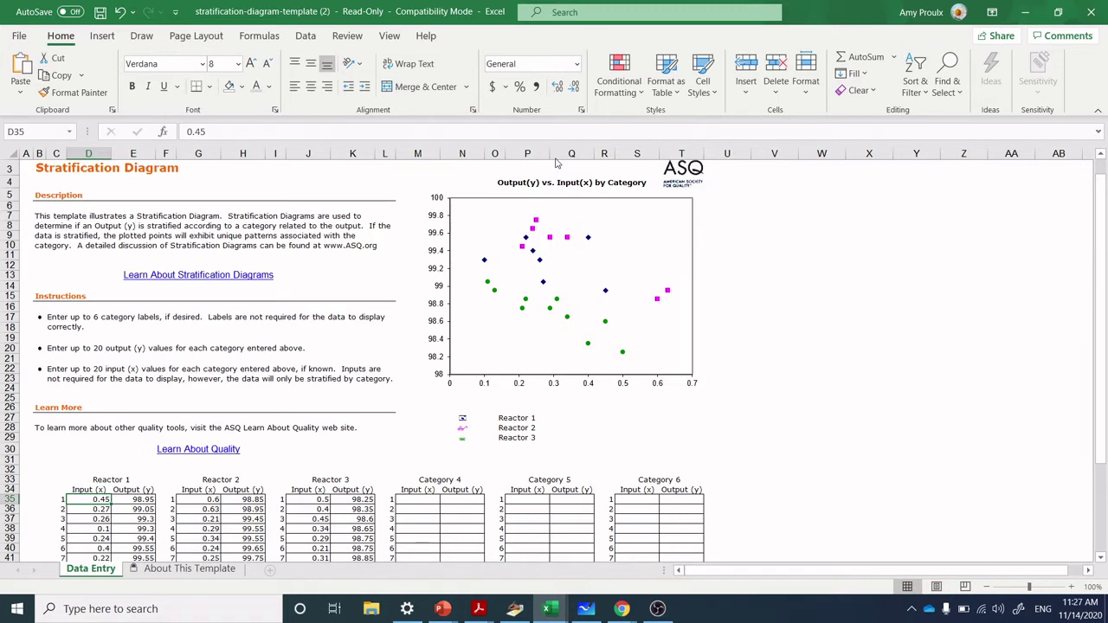
# - Circle the chart's Reactor 2 points in black, the Reactor 3 points in red and the Reactor 1 points in galaxy ink
pyautogui.moveTo(569, 213)
pyautogui.mouseDown()
pyautogui.moveTo(541, 207)
pyautogui.moveTo(518, 234)
pyautogui.moveTo(529, 256)
pyautogui.moveTo(629, 300)
pyautogui.moveTo(667, 303)
pyautogui.moveTo(664, 272)
pyautogui.moveTo(566, 215)
pyautogui.mouseUp()
pyautogui.click(201, 69)
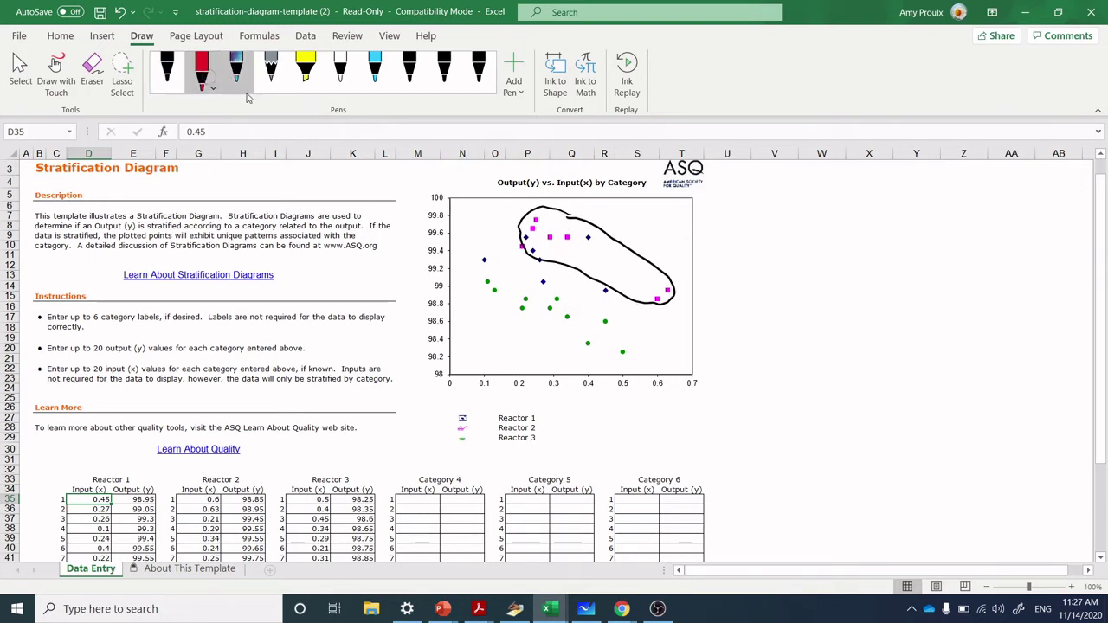
pyautogui.moveTo(608, 321)
pyautogui.mouseDown()
pyautogui.moveTo(631, 338)
pyautogui.moveTo(554, 293)
pyautogui.moveTo(466, 277)
pyautogui.moveTo(504, 316)
pyautogui.moveTo(627, 362)
pyautogui.moveTo(611, 332)
pyautogui.mouseUp()
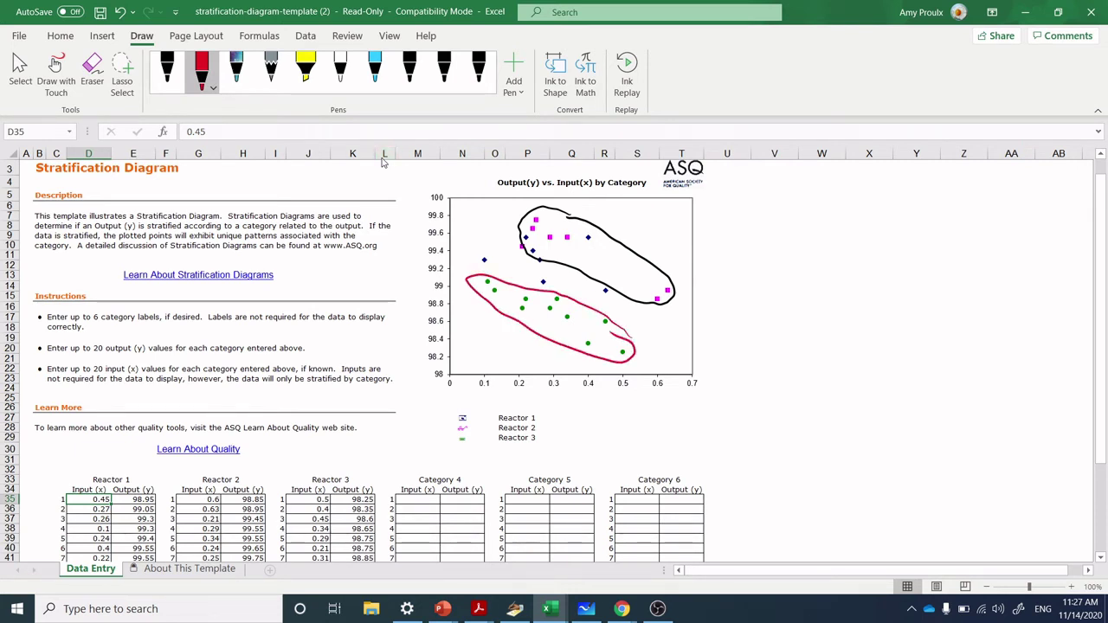
pyautogui.click(240, 80)
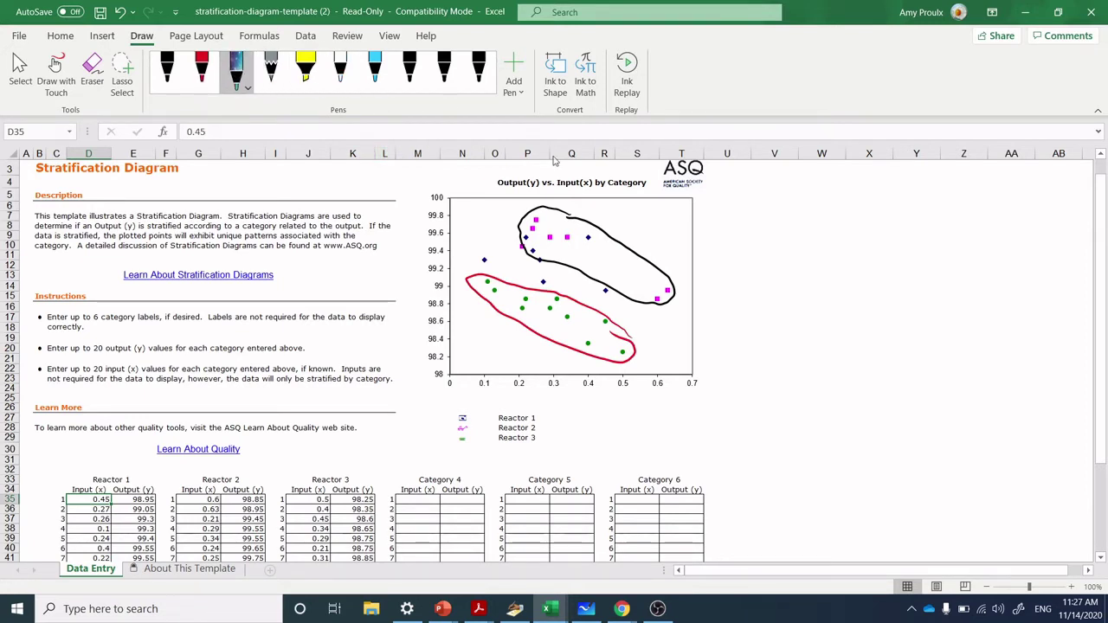
pyautogui.moveTo(667, 310)
pyautogui.mouseDown()
pyautogui.moveTo(537, 246)
pyautogui.moveTo(487, 239)
pyautogui.moveTo(490, 282)
pyautogui.moveTo(601, 326)
pyautogui.moveTo(645, 339)
pyautogui.moveTo(665, 310)
pyautogui.mouseUp()
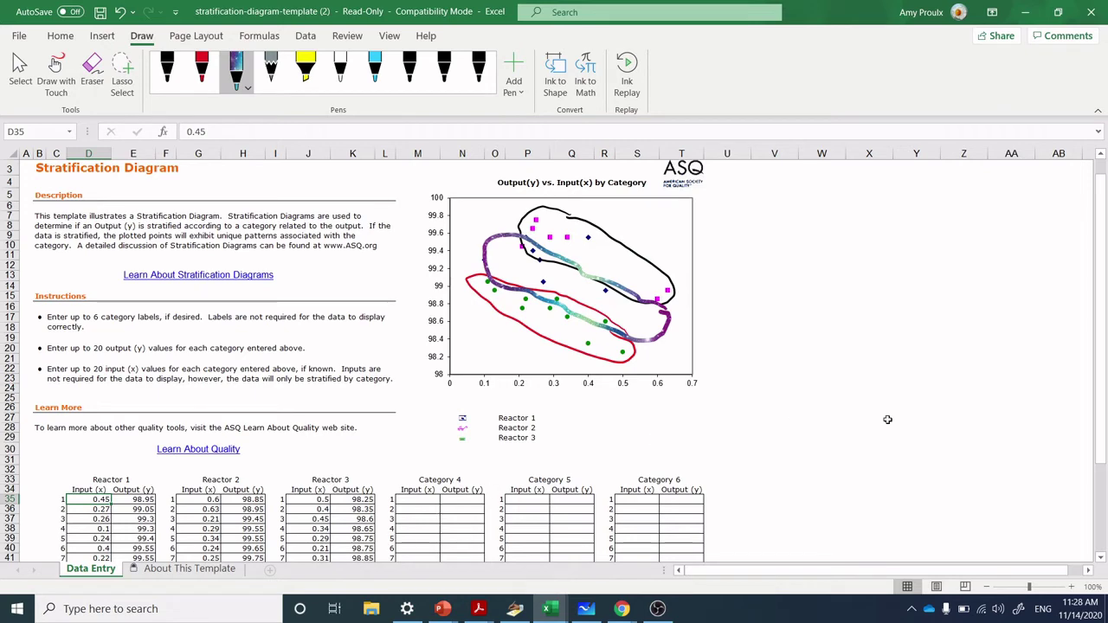
# - Switch to the Tiny jars problem set modified workbook
pyautogui.moveTo(1104, 340); pyautogui.dragTo(1105, 388)
pyautogui.moveTo(553, 611)
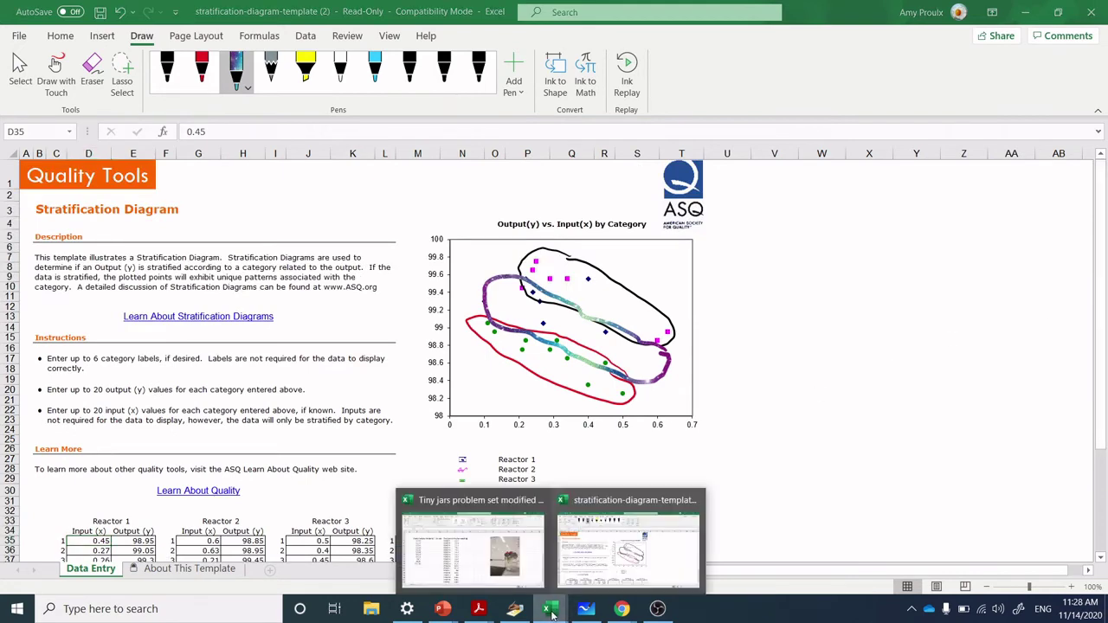
pyautogui.click(496, 557)
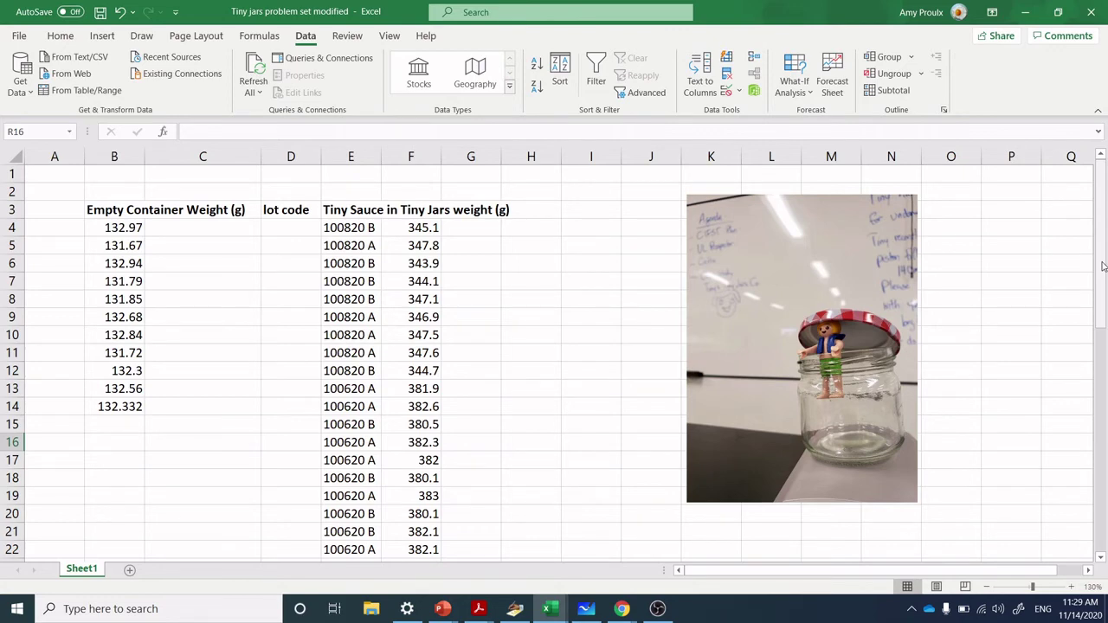
# - Examine the full extent of the container and filled jar weight data on Sheet1
pyautogui.click(987, 588)
pyautogui.click(987, 588)
pyautogui.click(986, 588)
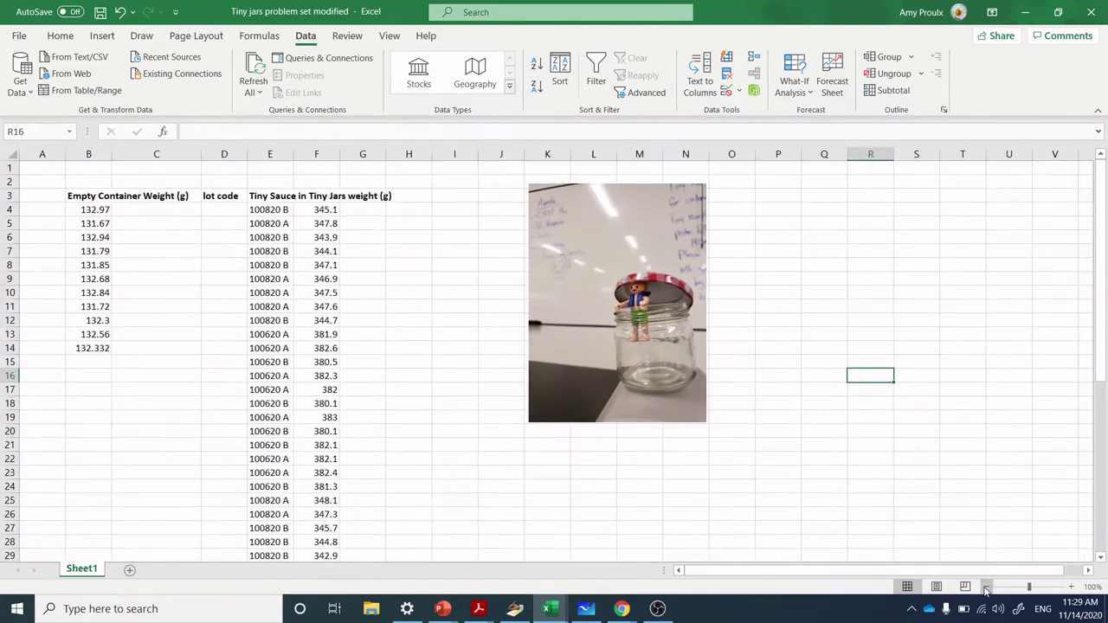
pyautogui.click(987, 588)
pyautogui.click(987, 588)
pyautogui.click(986, 588)
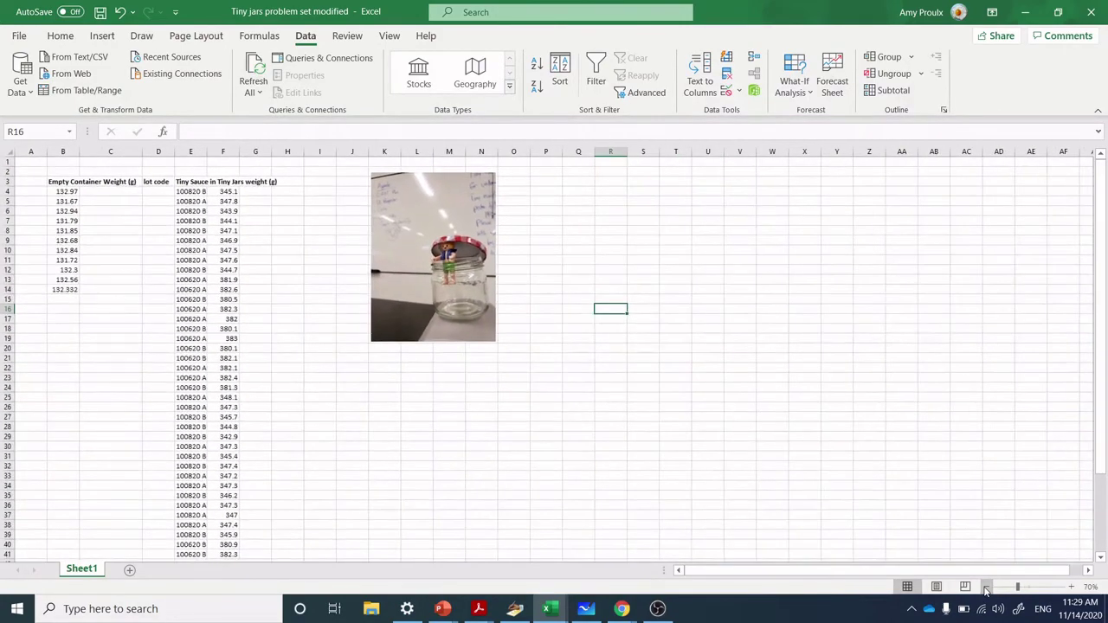
pyautogui.click(987, 588)
pyautogui.click(986, 588)
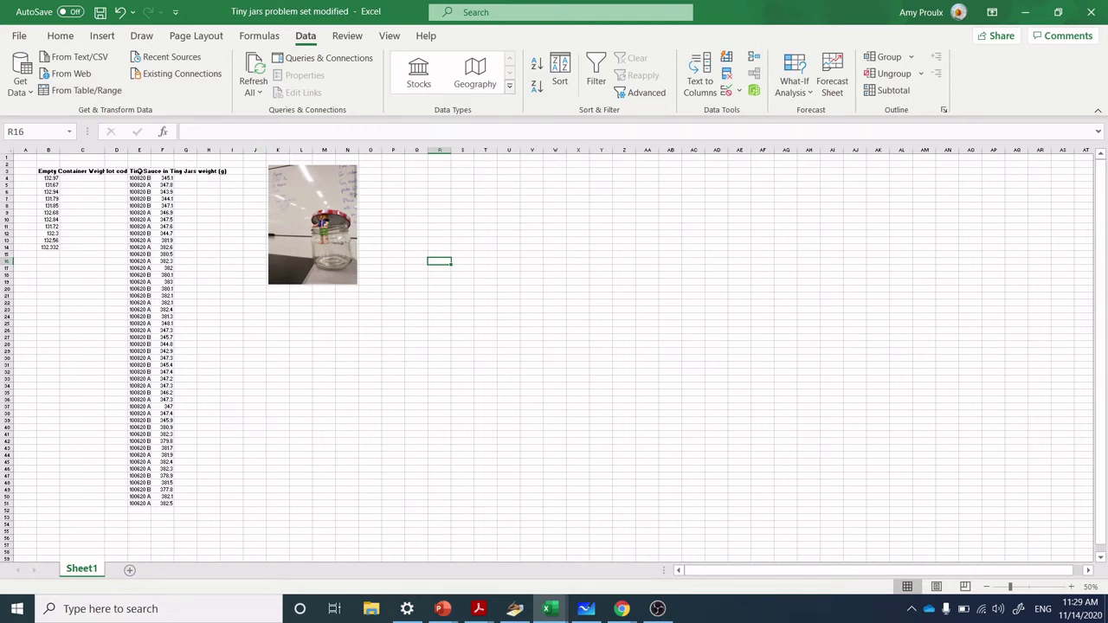
pyautogui.moveTo(137, 172)
pyautogui.mouseDown()
pyautogui.moveTo(160, 178)
pyautogui.moveTo(138, 173)
pyautogui.mouseUp()
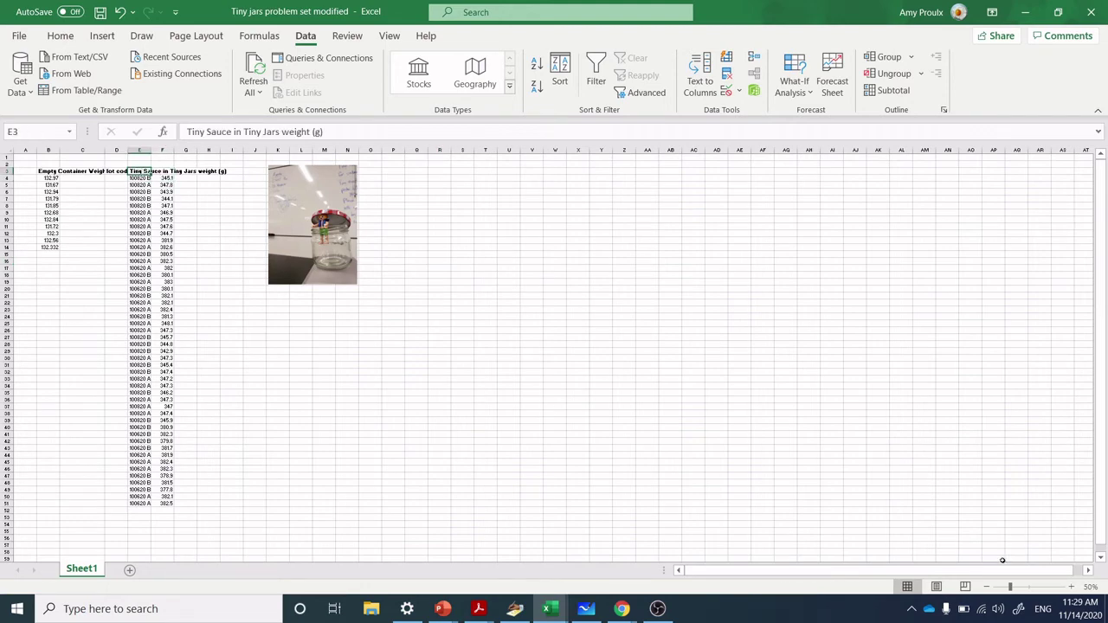
# - Examine the lot codes in column E and the matching jar weights in column F at readable size
pyautogui.click(1073, 587)
pyautogui.click(1072, 587)
pyautogui.click(1072, 587)
pyautogui.click(1072, 587)
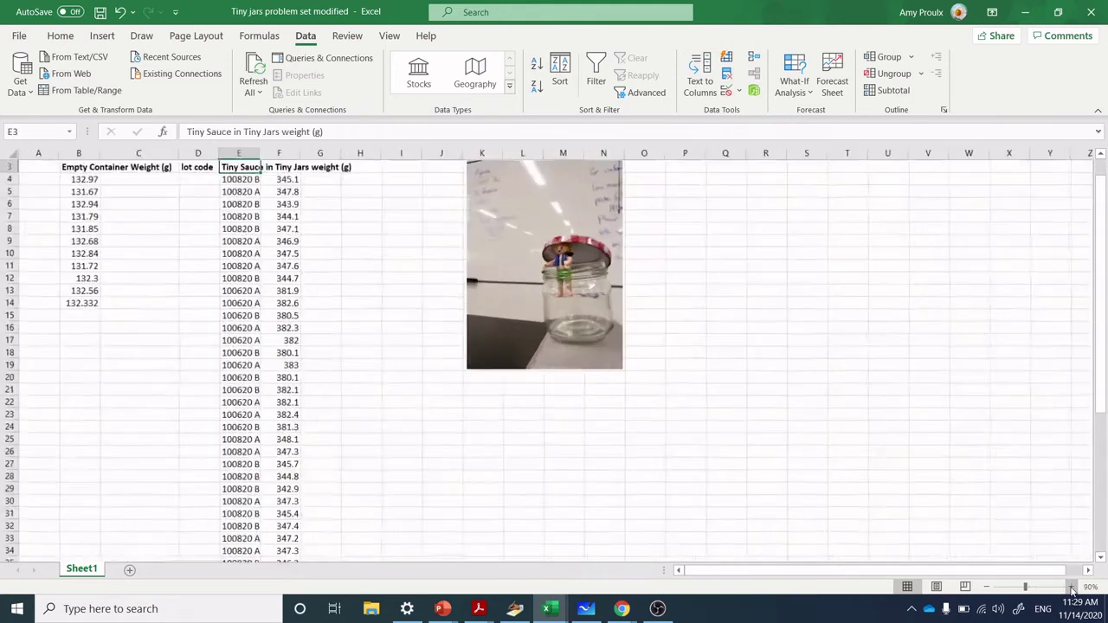
pyautogui.click(1072, 588)
pyautogui.click(1072, 587)
pyautogui.click(1072, 587)
pyautogui.click(1072, 587)
pyautogui.click(1072, 587)
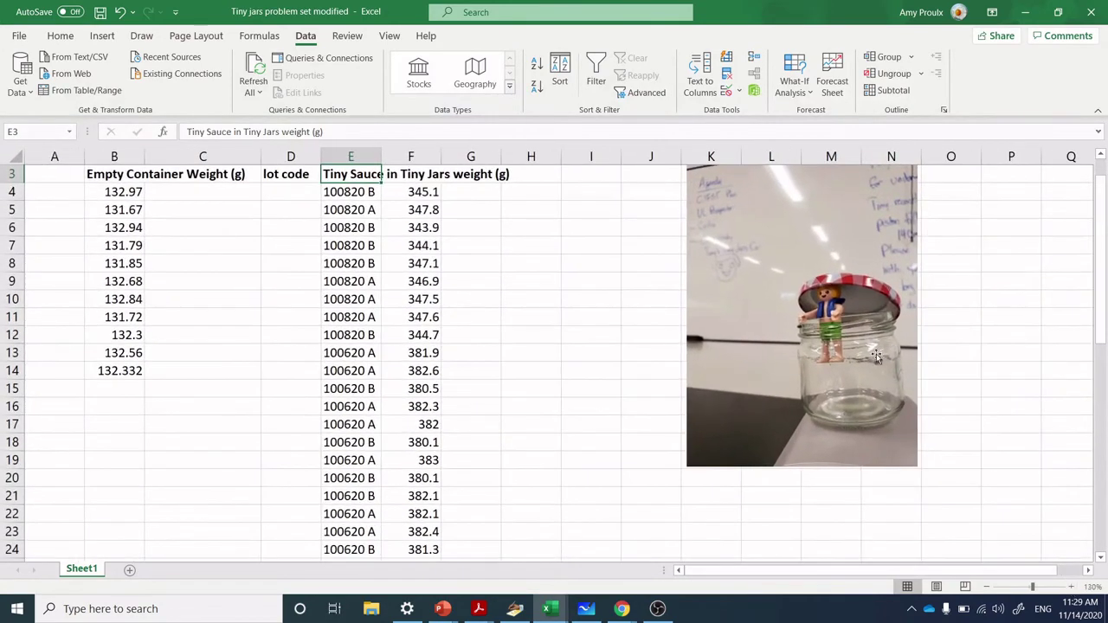
pyautogui.click(354, 192)
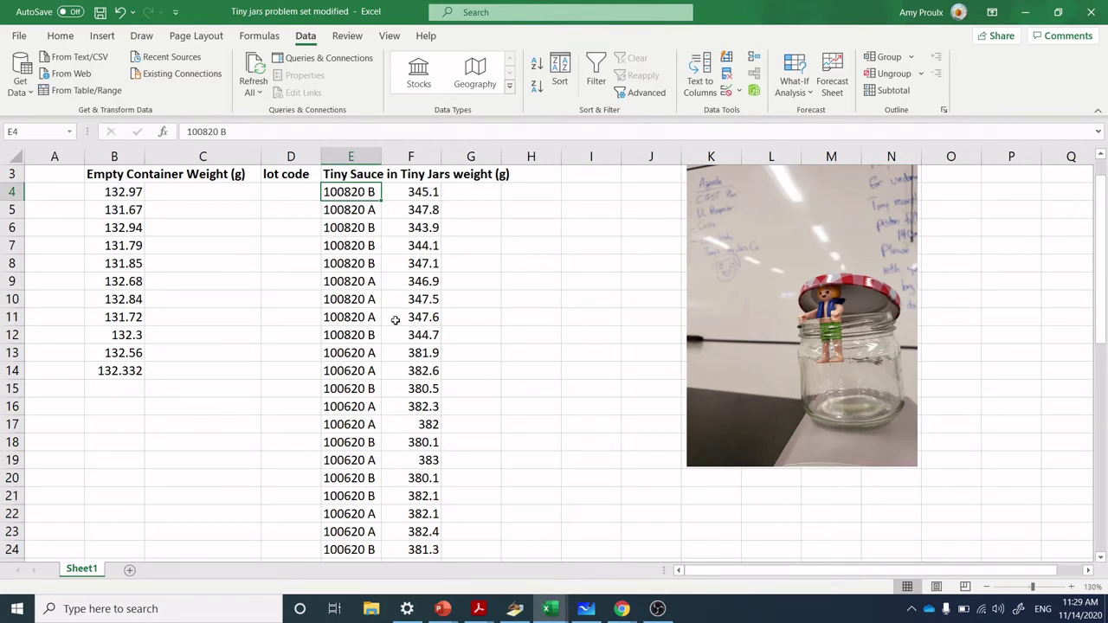
pyautogui.moveTo(1104, 252); pyautogui.dragTo(1103, 290)
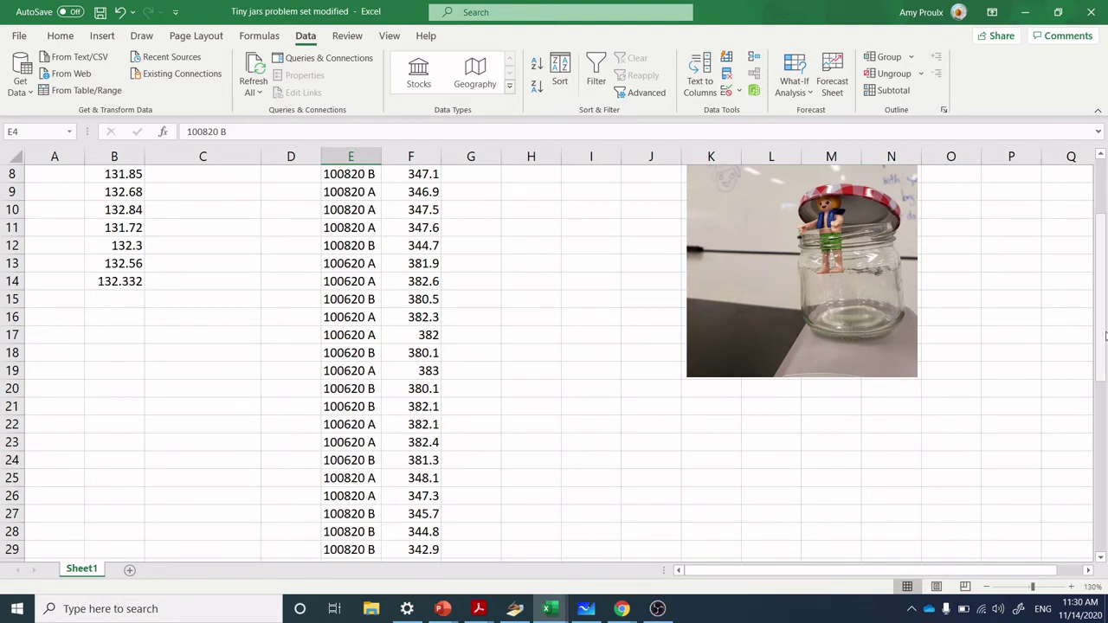
pyautogui.moveTo(1104, 332); pyautogui.dragTo(1105, 279)
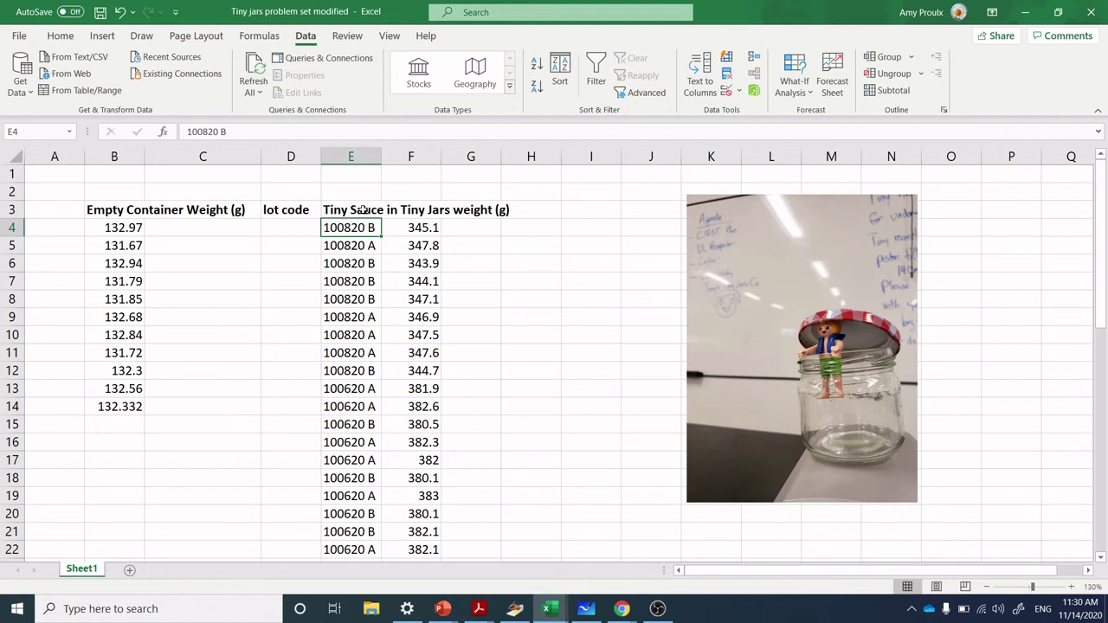
# - Sort the lot codes and weights in E3:F51 by the Tiny Sauce in Tiny Jars weight (g) column, on cell values from A to Z
pyautogui.moveTo(364, 210); pyautogui.dragTo(404, 213)
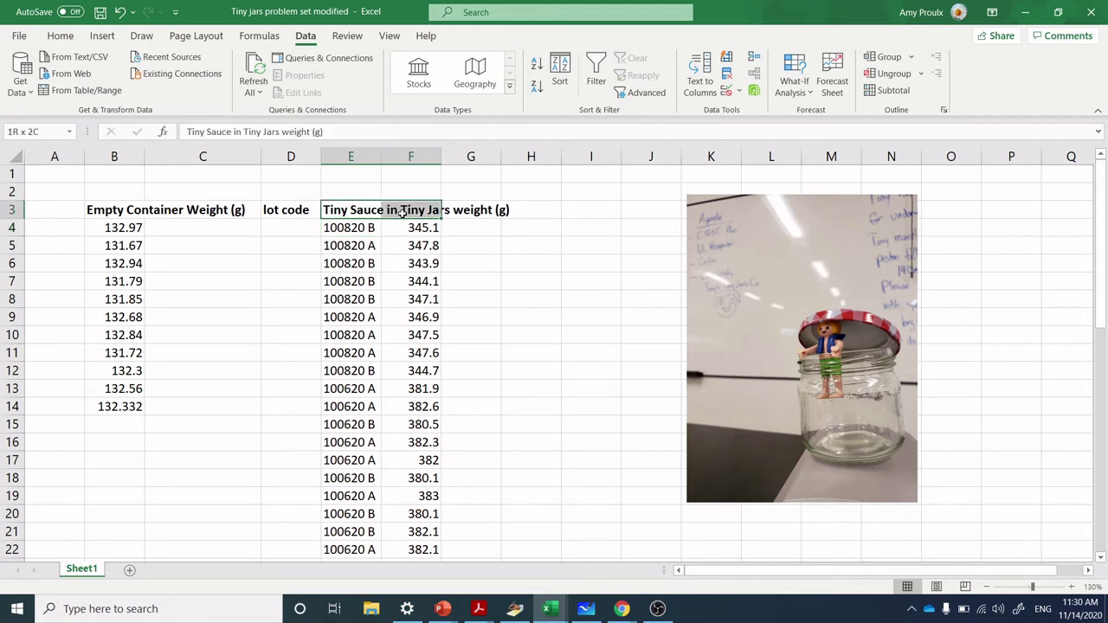
pyautogui.moveTo(403, 213)
pyautogui.mouseDown()
pyautogui.moveTo(360, 212)
pyautogui.moveTo(403, 209)
pyautogui.mouseUp()
pyautogui.click(987, 587)
pyautogui.click(987, 587)
pyautogui.click(987, 587)
pyautogui.click(987, 587)
pyautogui.click(987, 587)
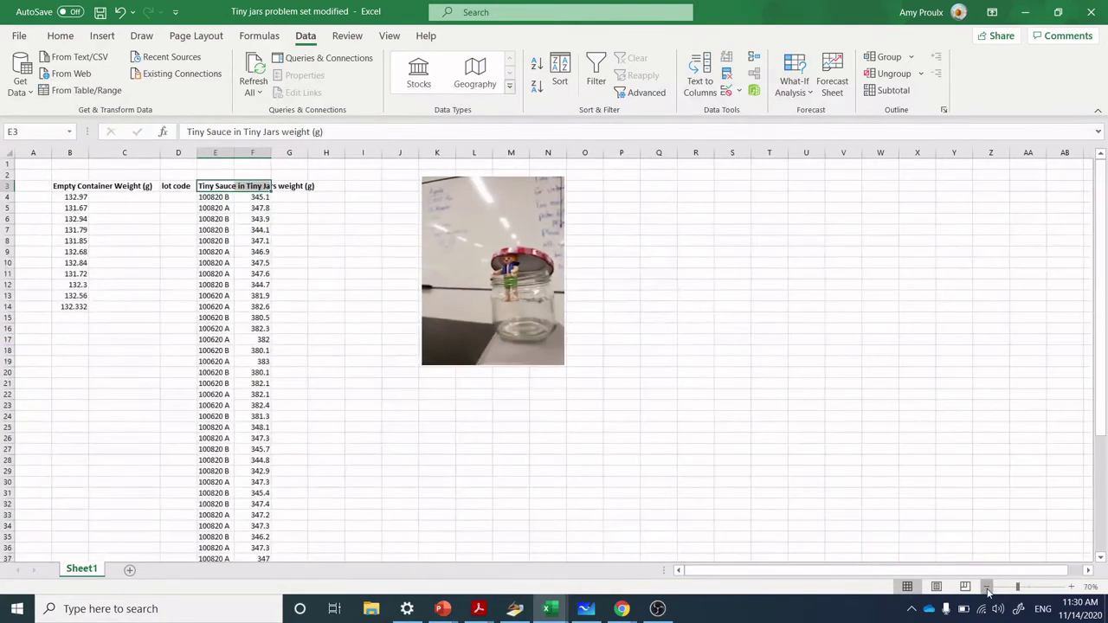
pyautogui.click(987, 587)
pyautogui.click(987, 587)
pyautogui.click(987, 588)
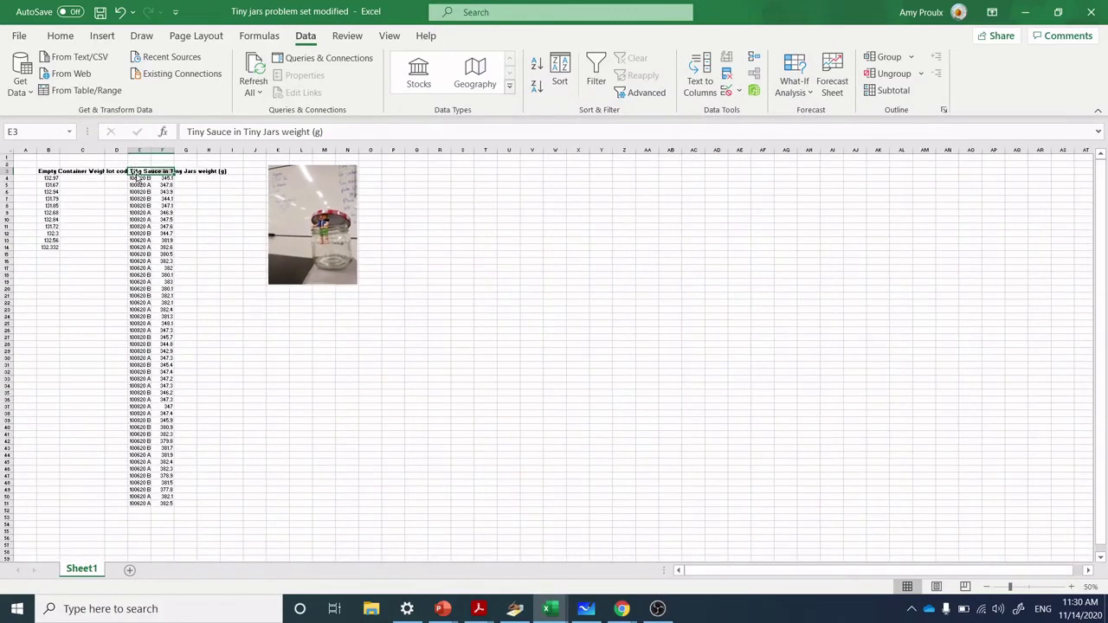
pyautogui.moveTo(137, 170); pyautogui.dragTo(166, 502)
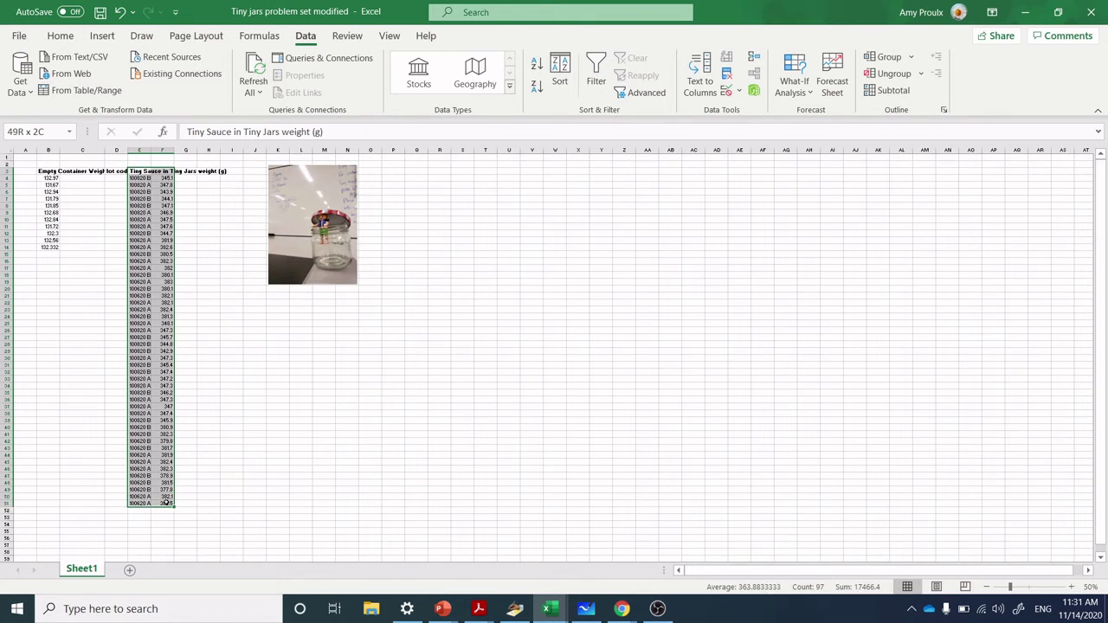
pyautogui.moveTo(166, 503); pyautogui.dragTo(167, 502)
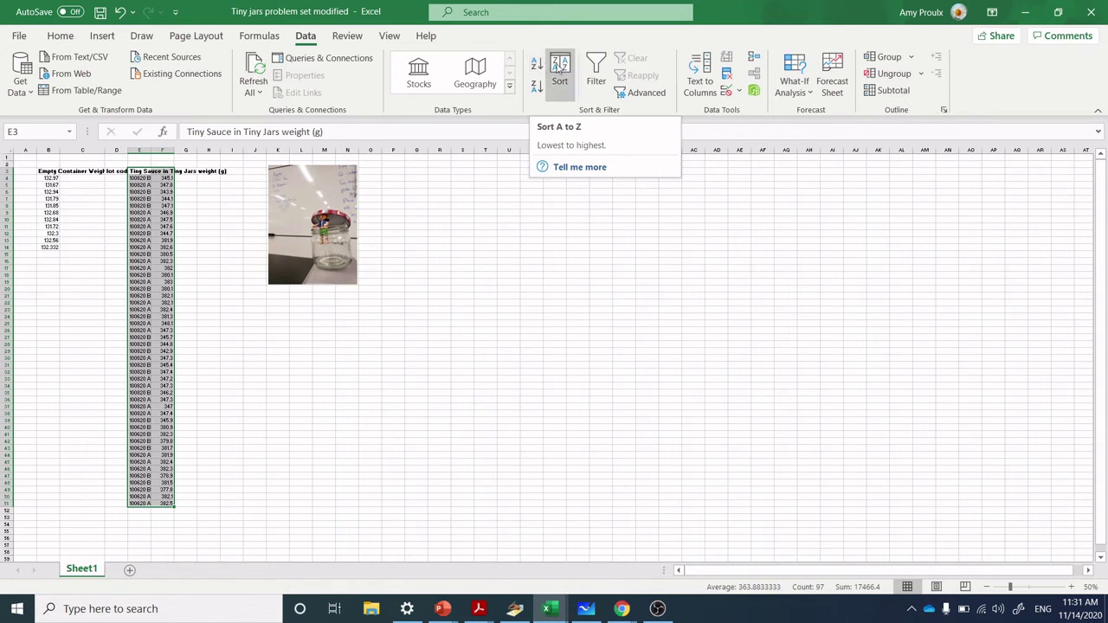
pyautogui.click(559, 71)
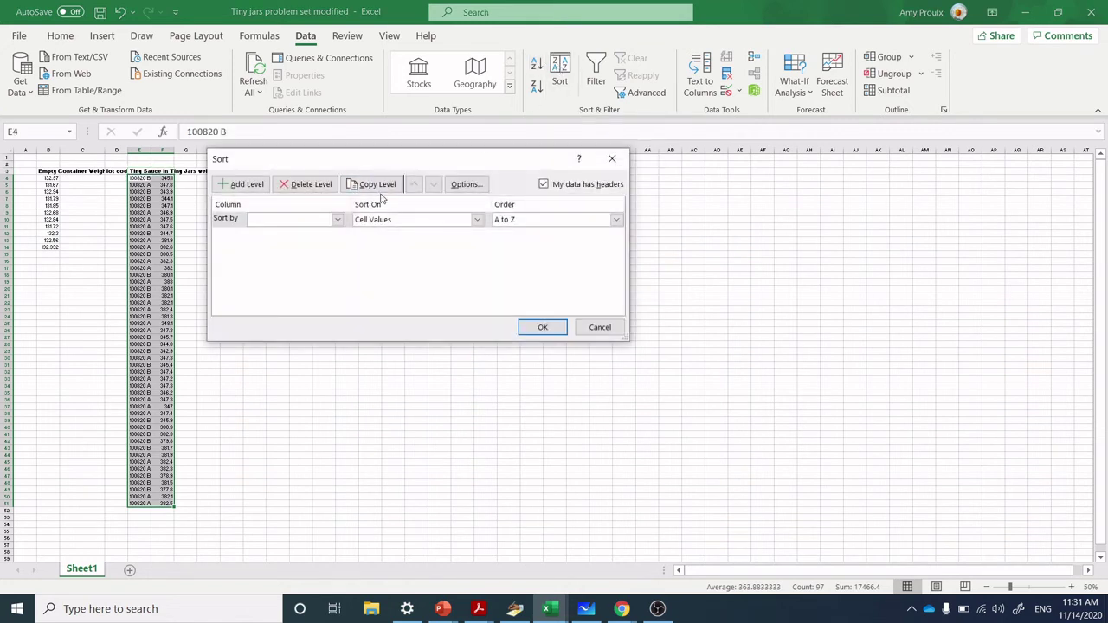
pyautogui.click(338, 221)
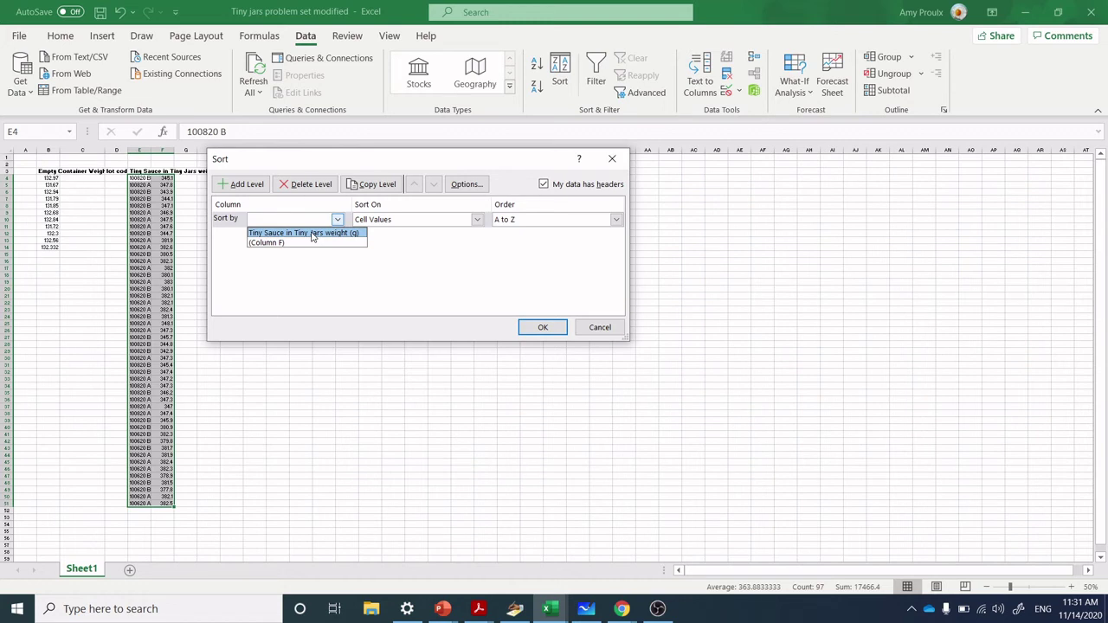
pyautogui.click(313, 233)
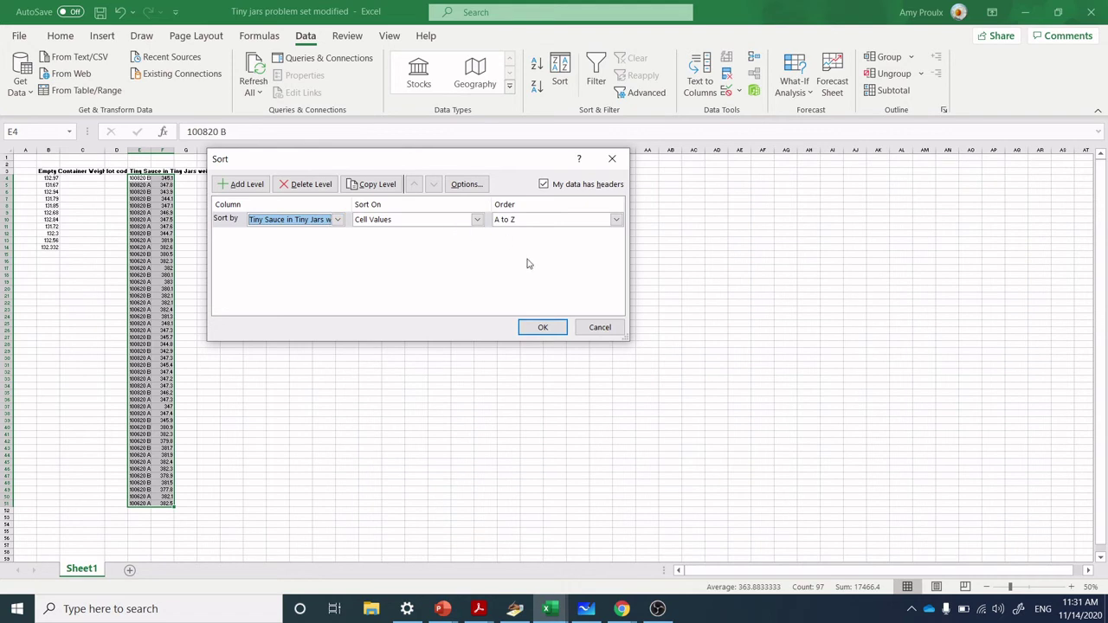
pyautogui.click(540, 328)
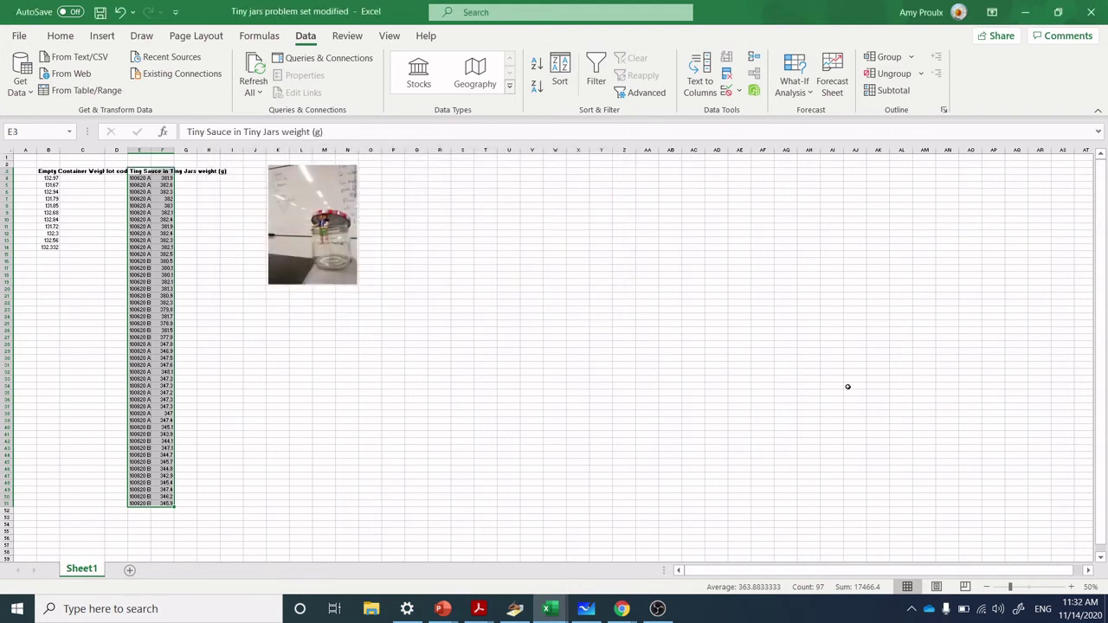
# - Fill the lot 100620 A rows, E4:F15, with standard light green
pyautogui.click(1072, 588)
pyautogui.click(1072, 589)
pyautogui.click(1073, 589)
pyautogui.click(1072, 589)
pyautogui.click(1072, 589)
pyautogui.click(1072, 589)
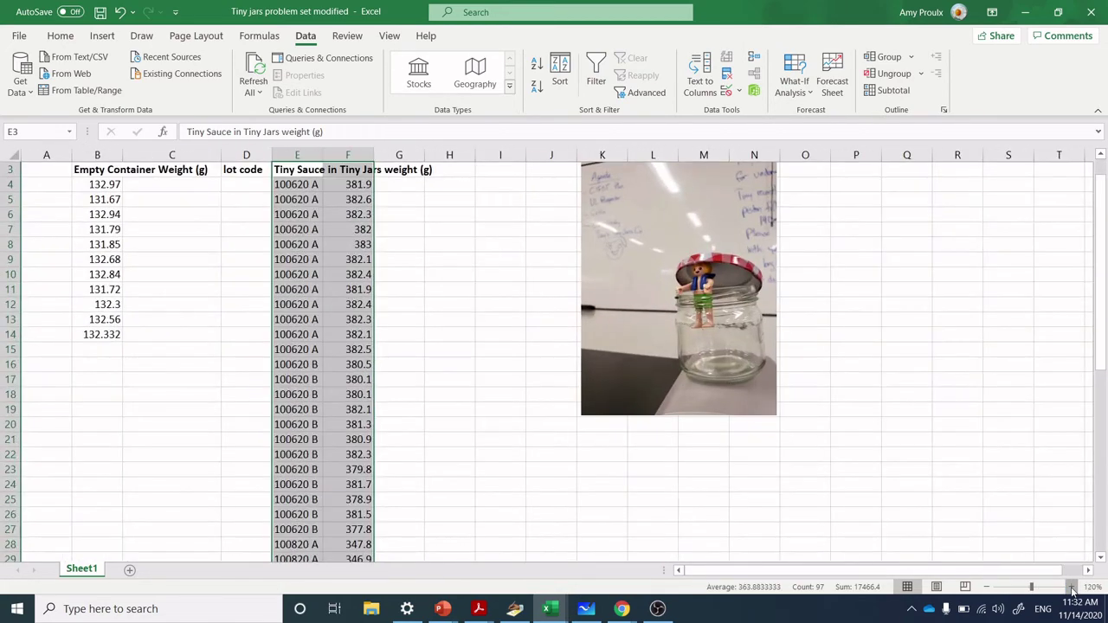
pyautogui.click(1072, 588)
pyautogui.moveTo(318, 189); pyautogui.dragTo(389, 376)
pyautogui.click(66, 36)
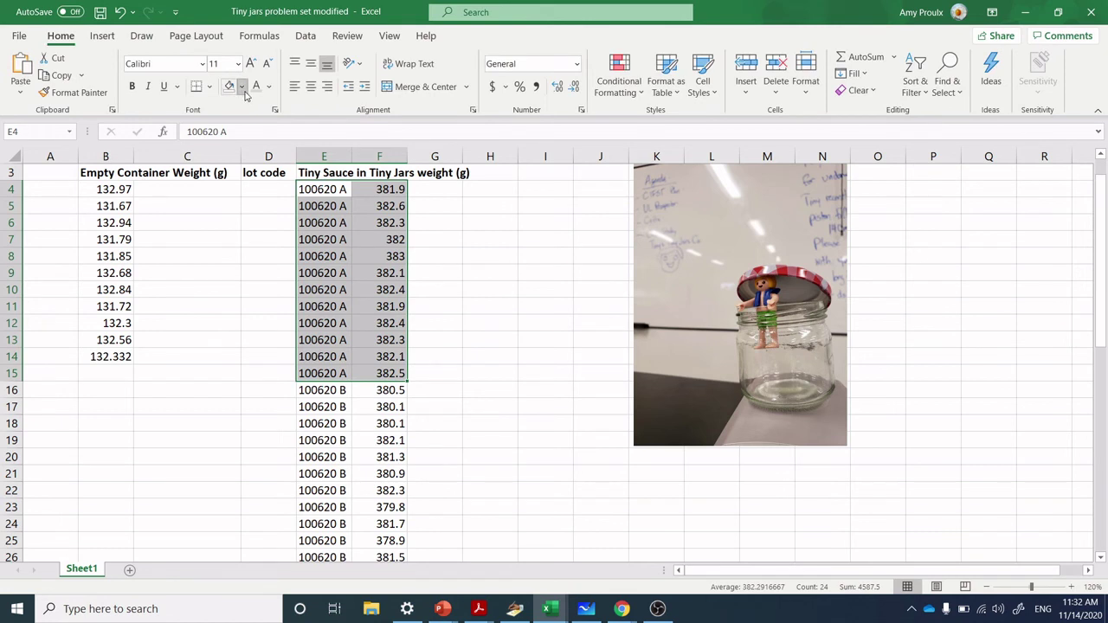
pyautogui.click(242, 86)
pyautogui.click(274, 222)
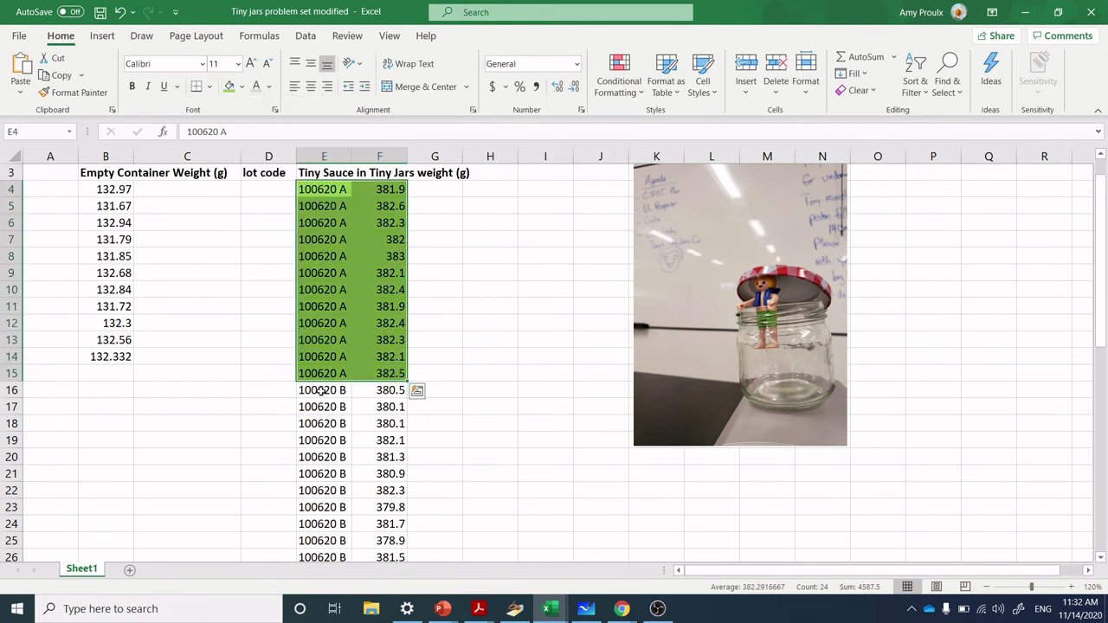
# - Fill the lot 100620 B rows, E16:F27, with standard light blue
pyautogui.moveTo(321, 391); pyautogui.dragTo(389, 445)
pyautogui.click(243, 86)
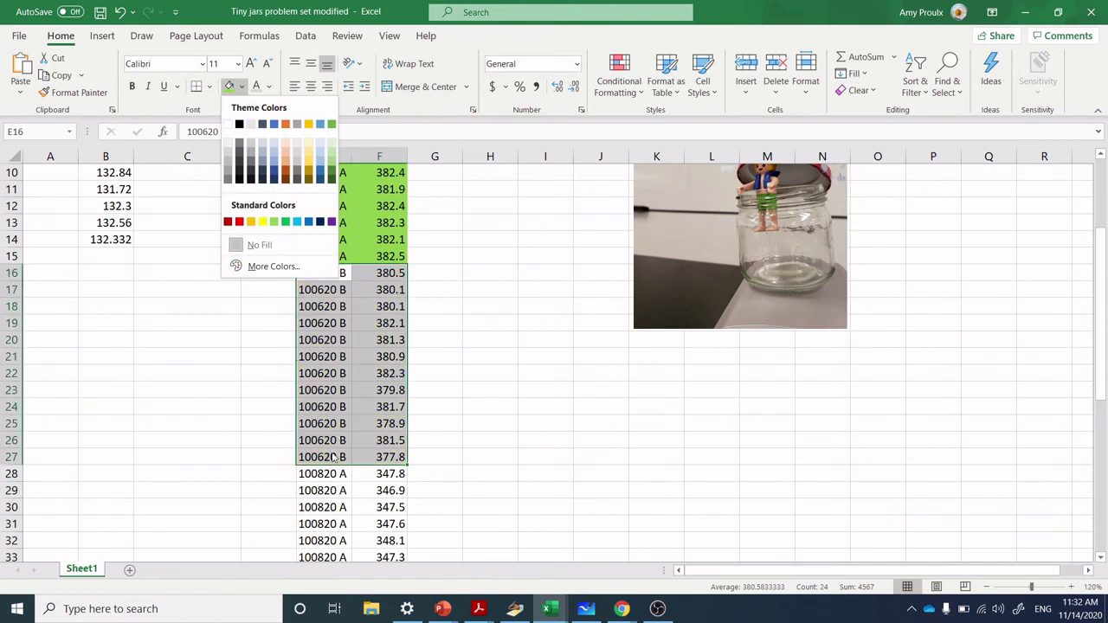
pyautogui.click(297, 222)
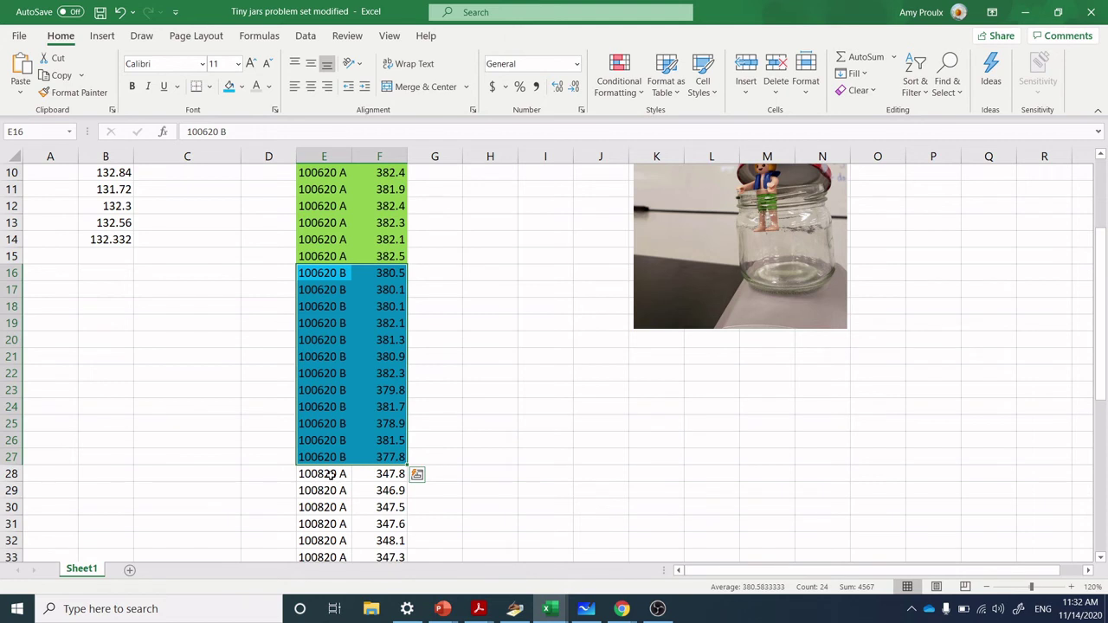
# - Fill the lot 100820 A rows, E28:F39, with standard red
pyautogui.moveTo(330, 474); pyautogui.dragTo(382, 554)
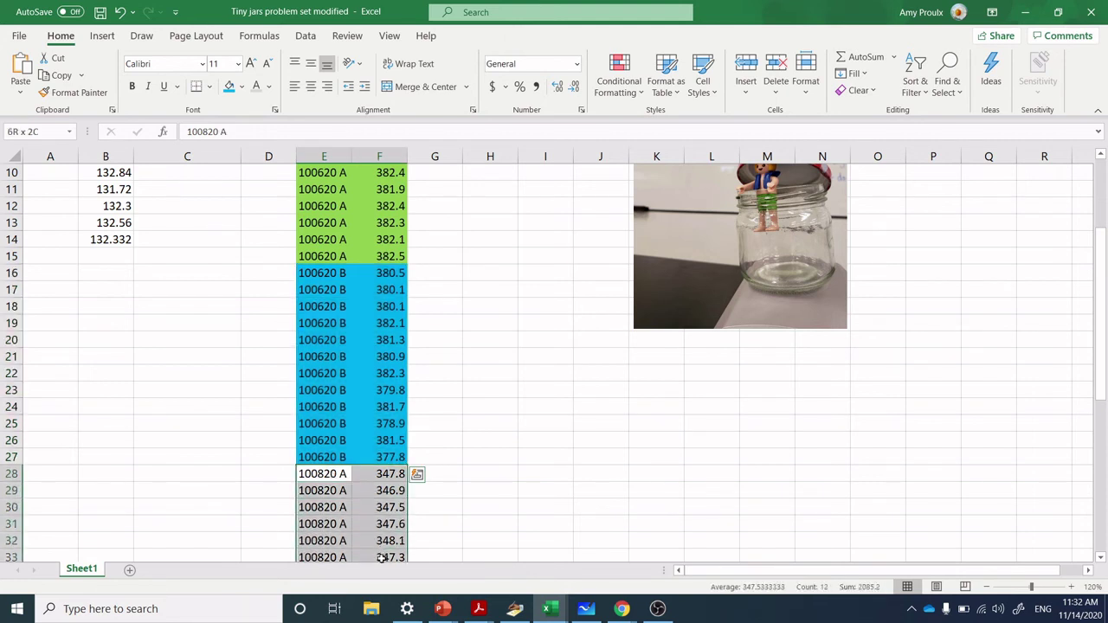
pyautogui.moveTo(382, 558); pyautogui.dragTo(390, 425)
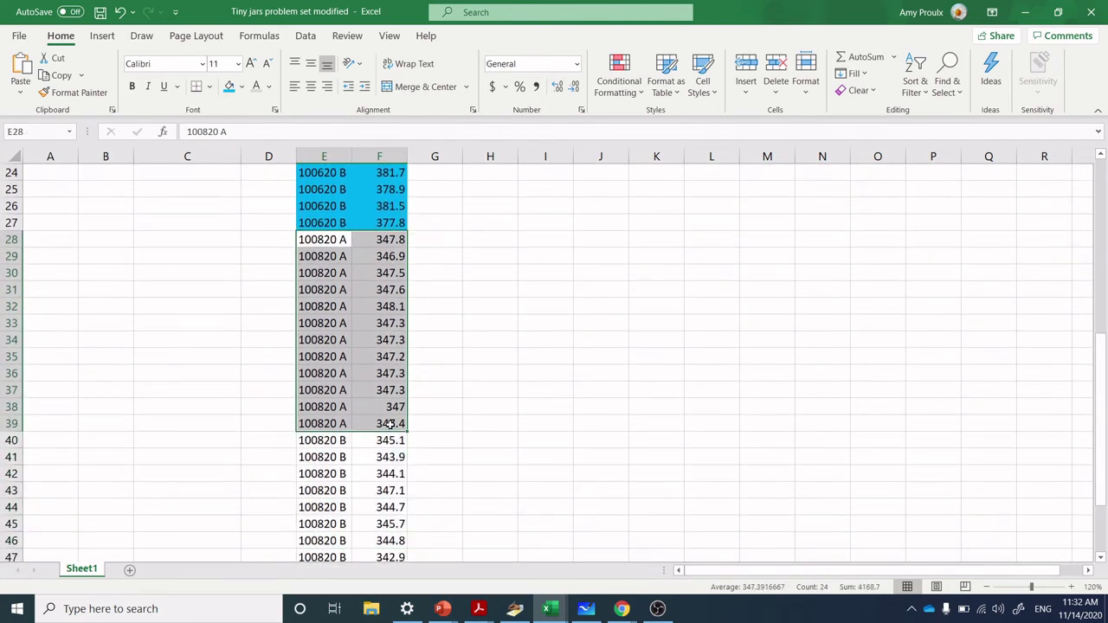
pyautogui.click(243, 88)
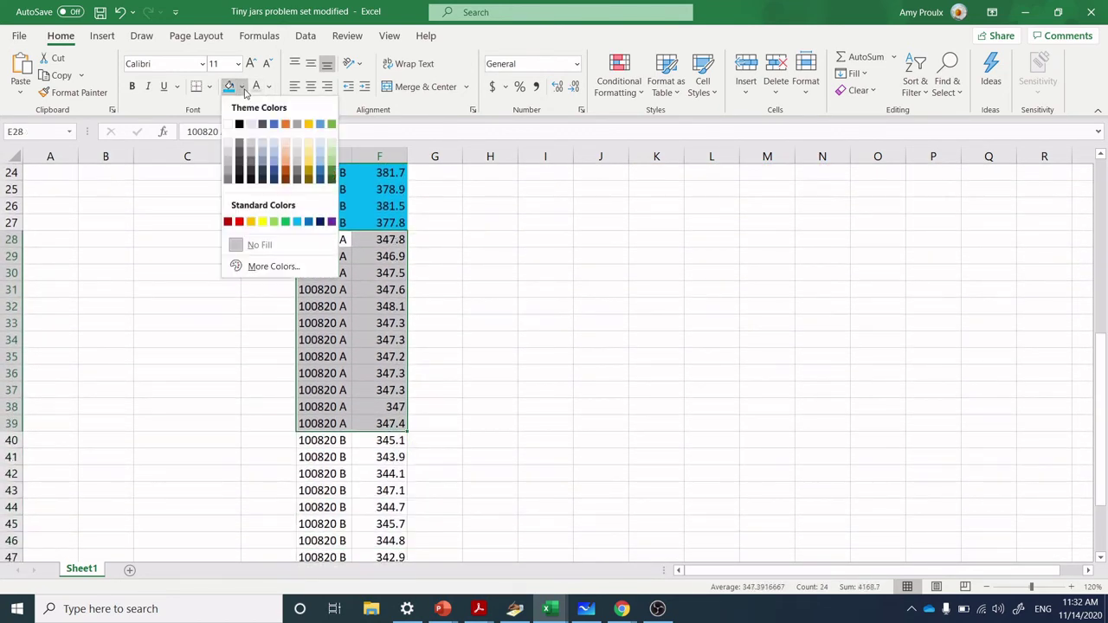
pyautogui.click(239, 222)
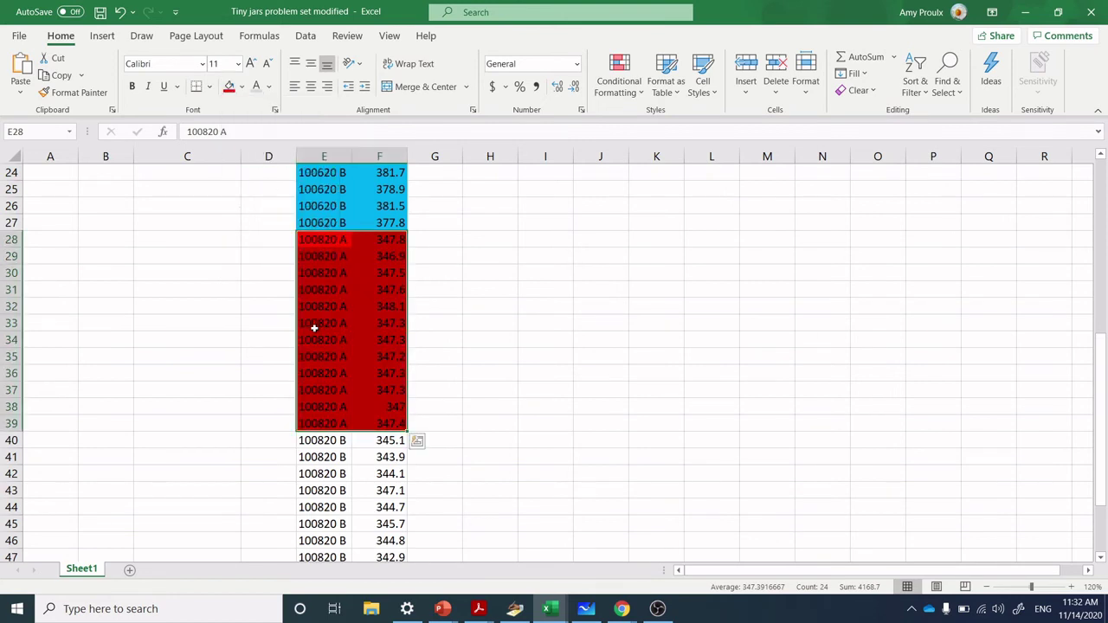
# - Fill the lot 100820 B rows, E40:F51, with standard orange
pyautogui.moveTo(329, 438); pyautogui.dragTo(381, 520)
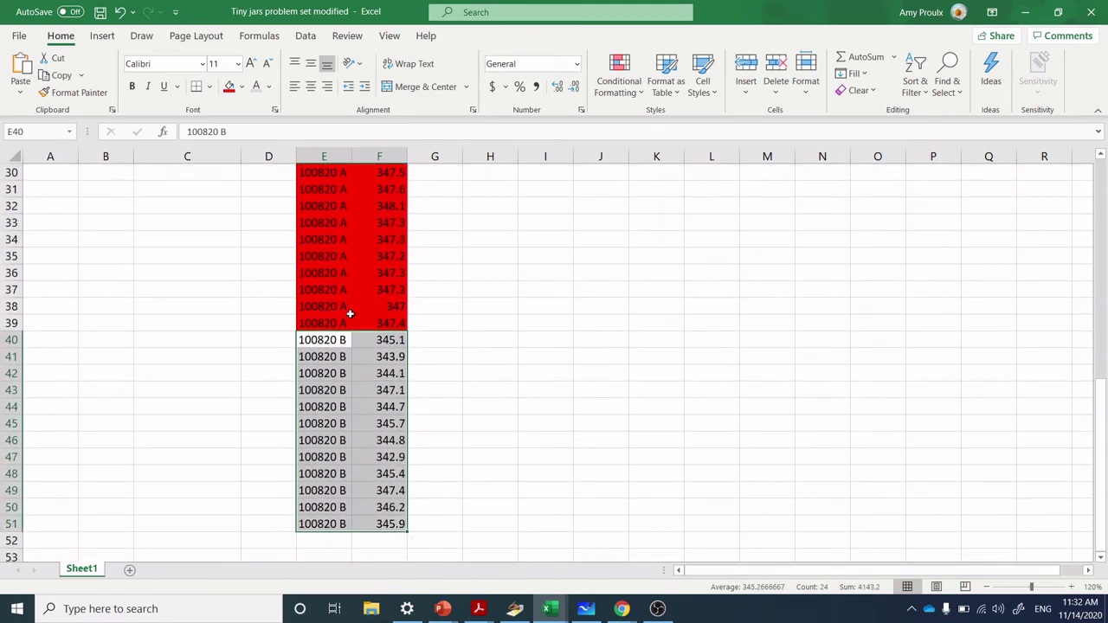
pyautogui.click(242, 88)
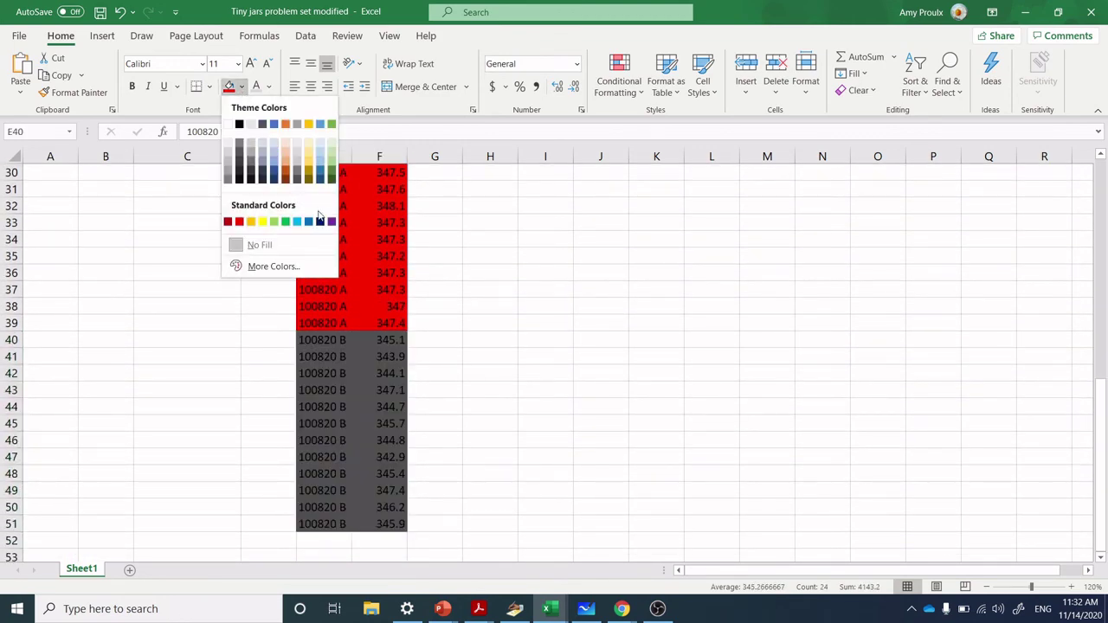
pyautogui.click(251, 222)
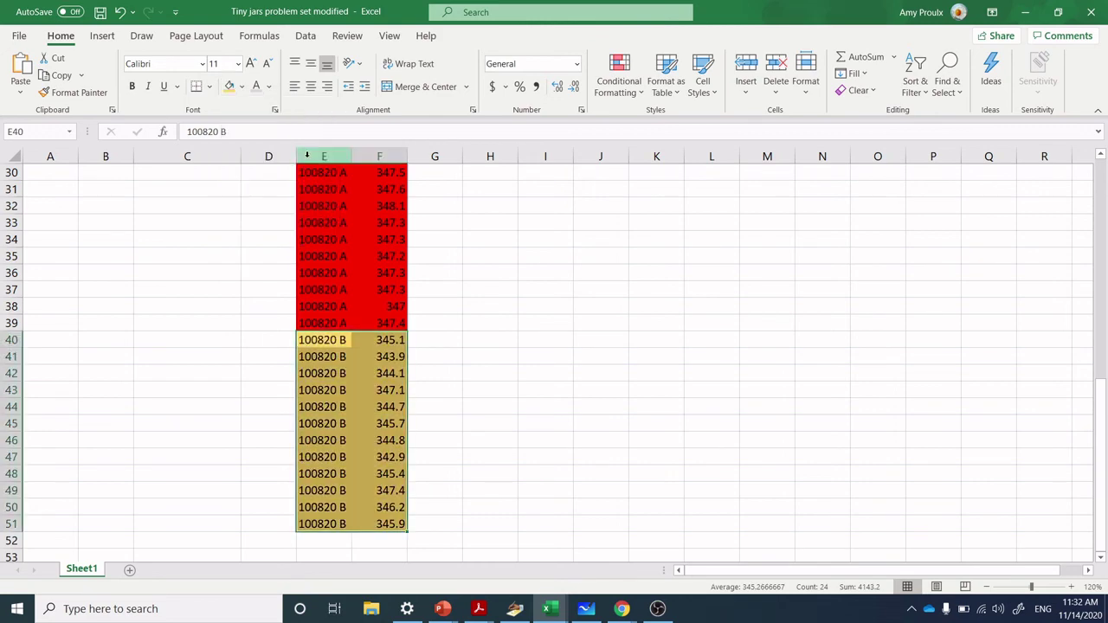
# - Examine all four colour-coded lots in columns E and F together at 50% zoom, with the filled range deselected
pyautogui.click(988, 587)
pyautogui.click(987, 587)
pyautogui.click(987, 587)
pyautogui.click(987, 587)
pyautogui.click(987, 587)
pyautogui.click(987, 587)
pyautogui.click(987, 588)
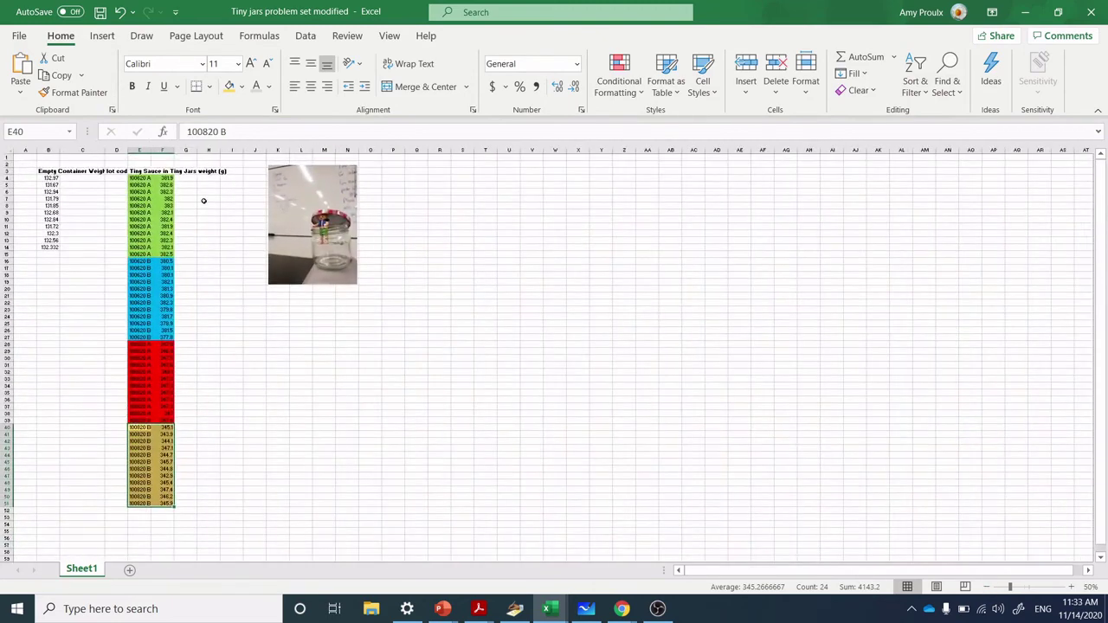
pyautogui.click(196, 290)
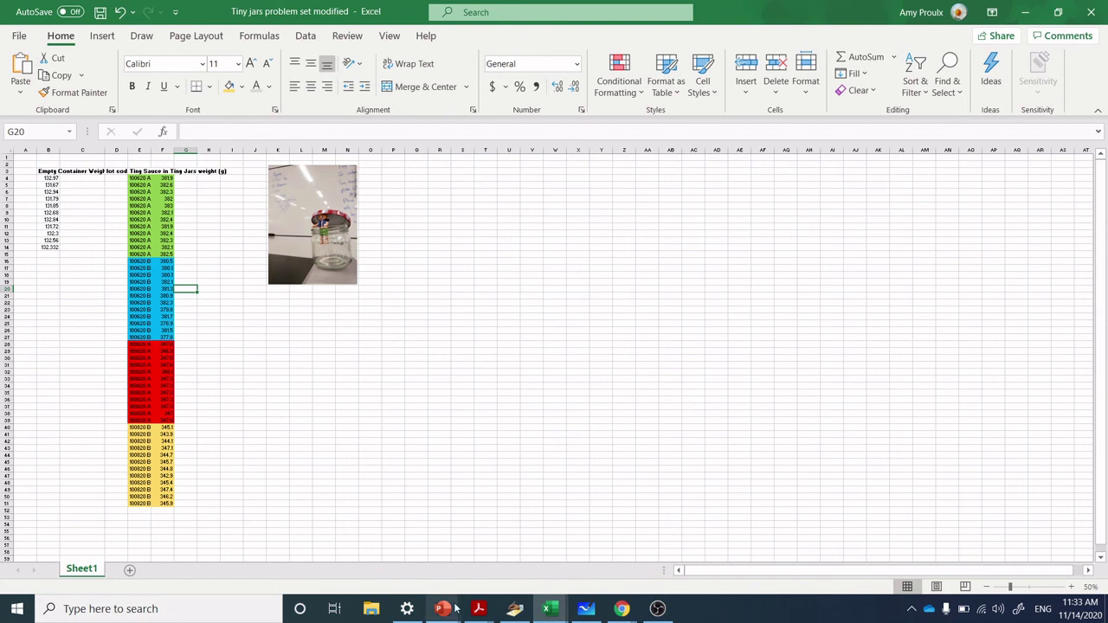
# - Switch to the PowerPoint presentation "LLFS using stratified XY Scatter Charts"
pyautogui.moveTo(457, 610)
pyautogui.click(750, 555)
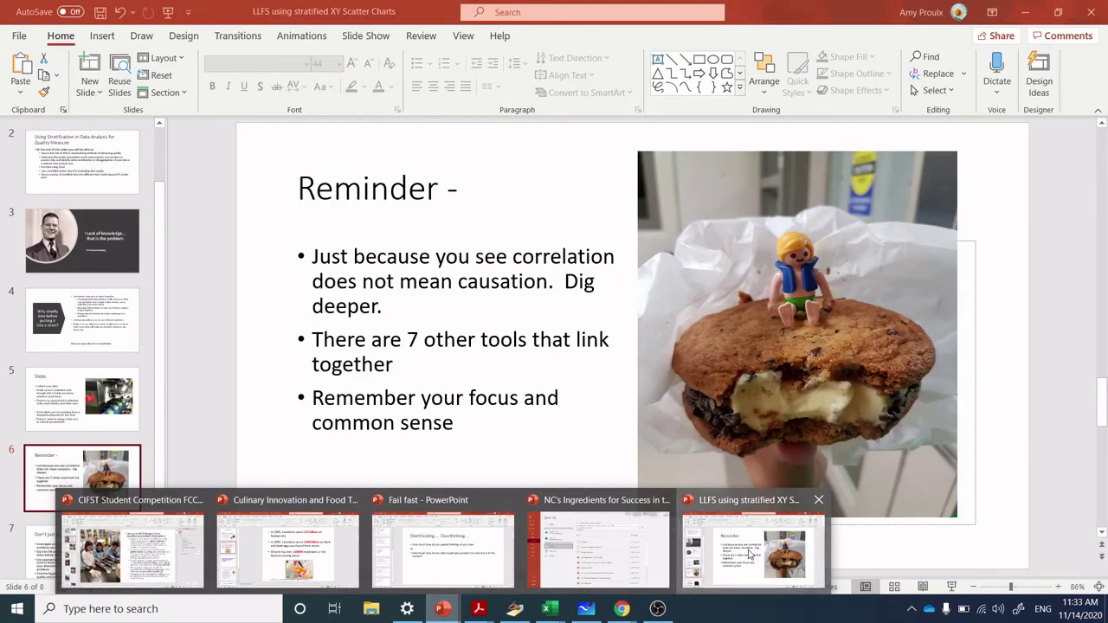